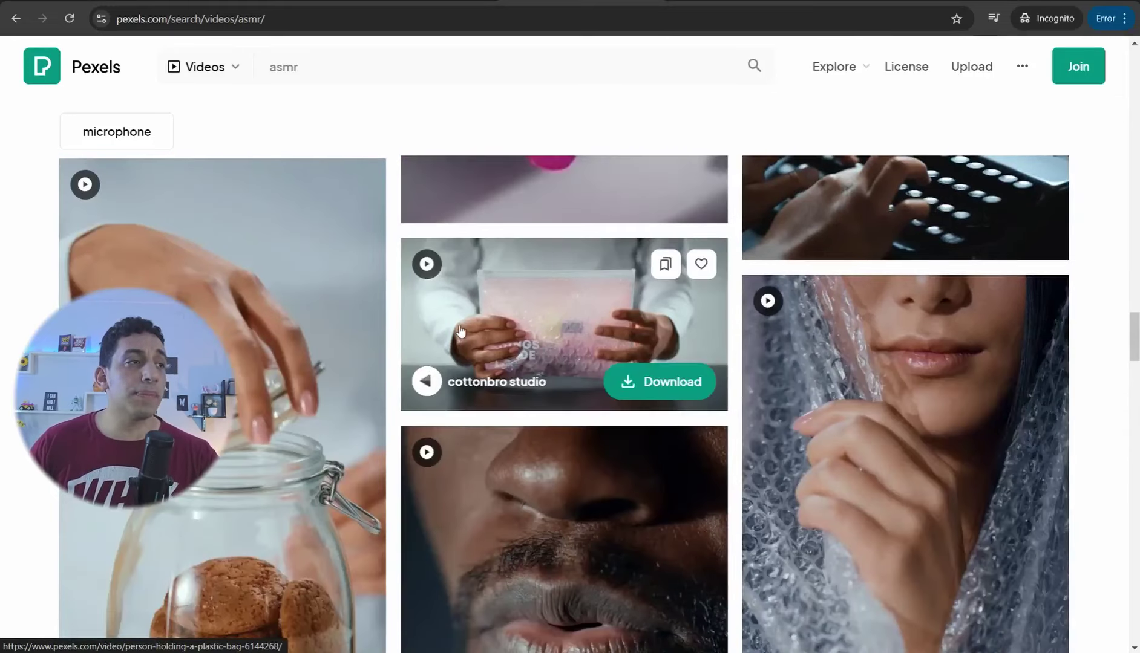
Switch from the Pexels ASMR results to YouTube, search for "Oddly Satisfying" and skim the results
{"action": "scroll", "coordinate": [459, 330], "scroll_direction": "up", "scroll_amount": 10}
{"action": "scroll", "coordinate": [460, 330], "scroll_direction": "up", "scroll_amount": 1}
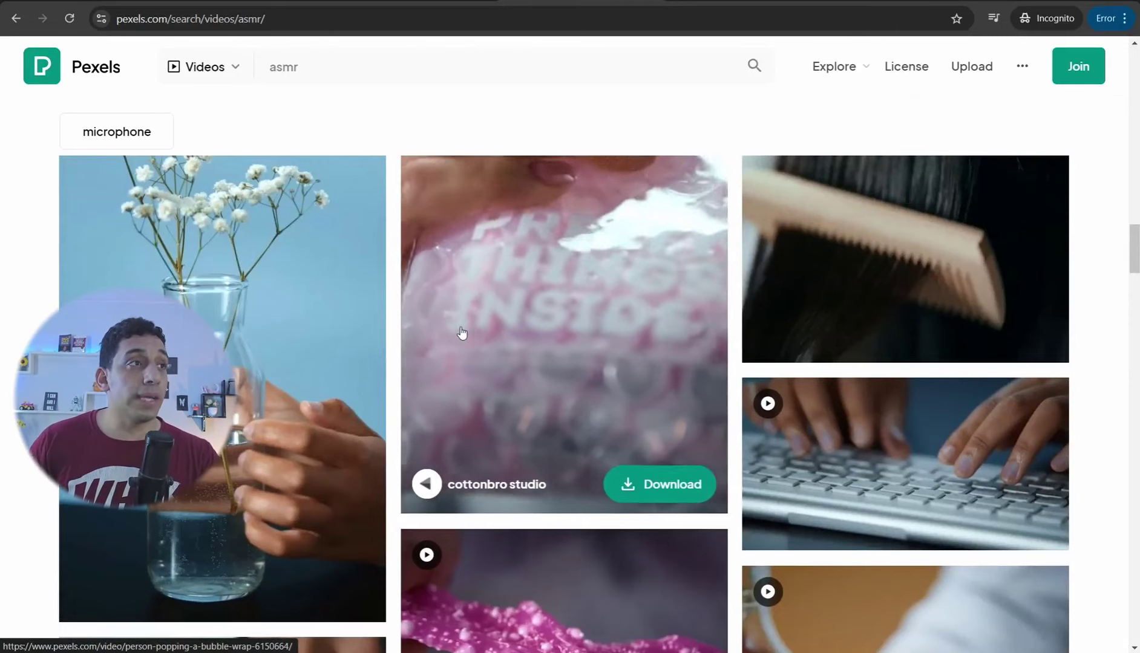
{"action": "left_click", "coordinate": [669, 5]}
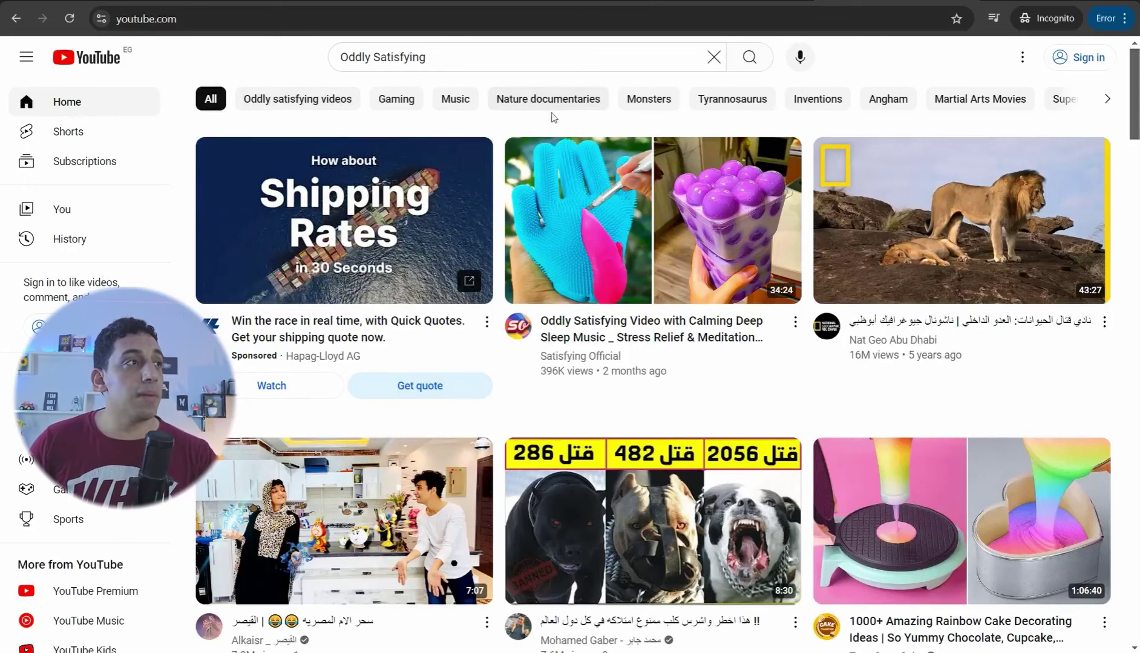
{"action": "left_click", "coordinate": [465, 57]}
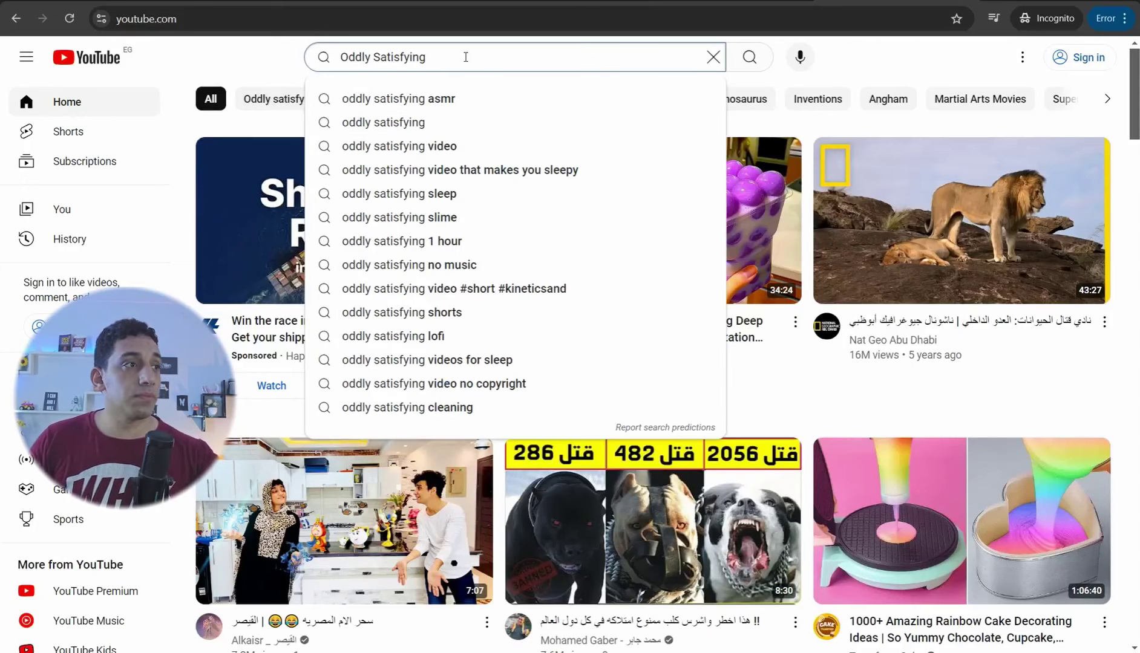
{"action": "key", "text": "Return"}
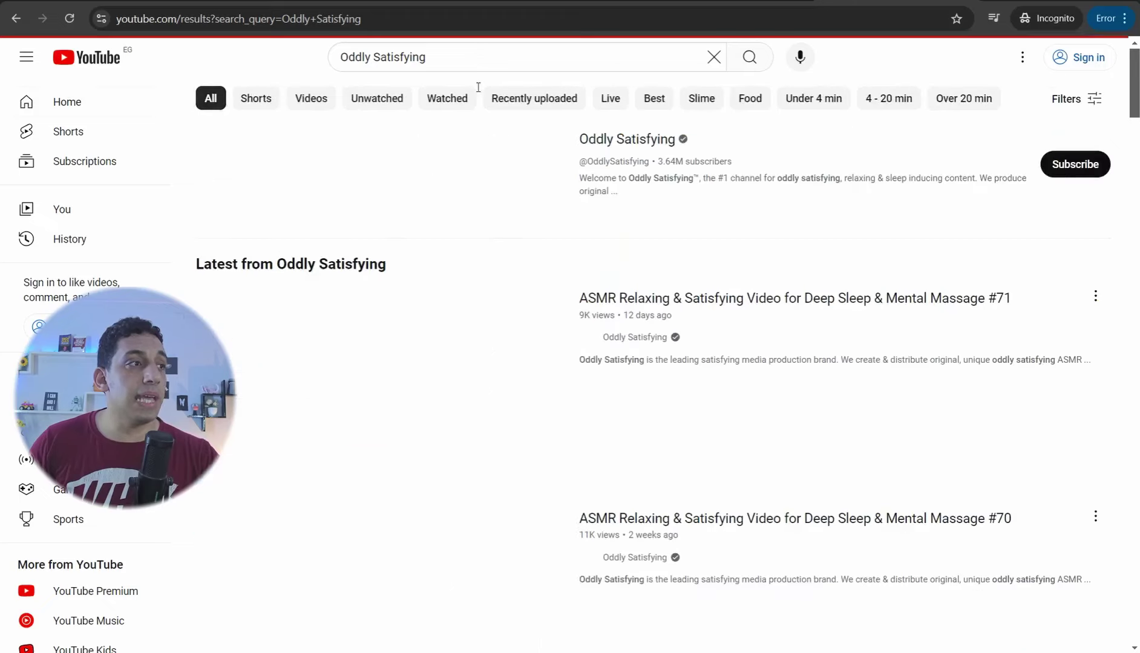
{"action": "scroll", "coordinate": [598, 385], "scroll_direction": "down", "scroll_amount": 6}
{"action": "scroll", "coordinate": [591, 383], "scroll_direction": "down", "scroll_amount": 12}
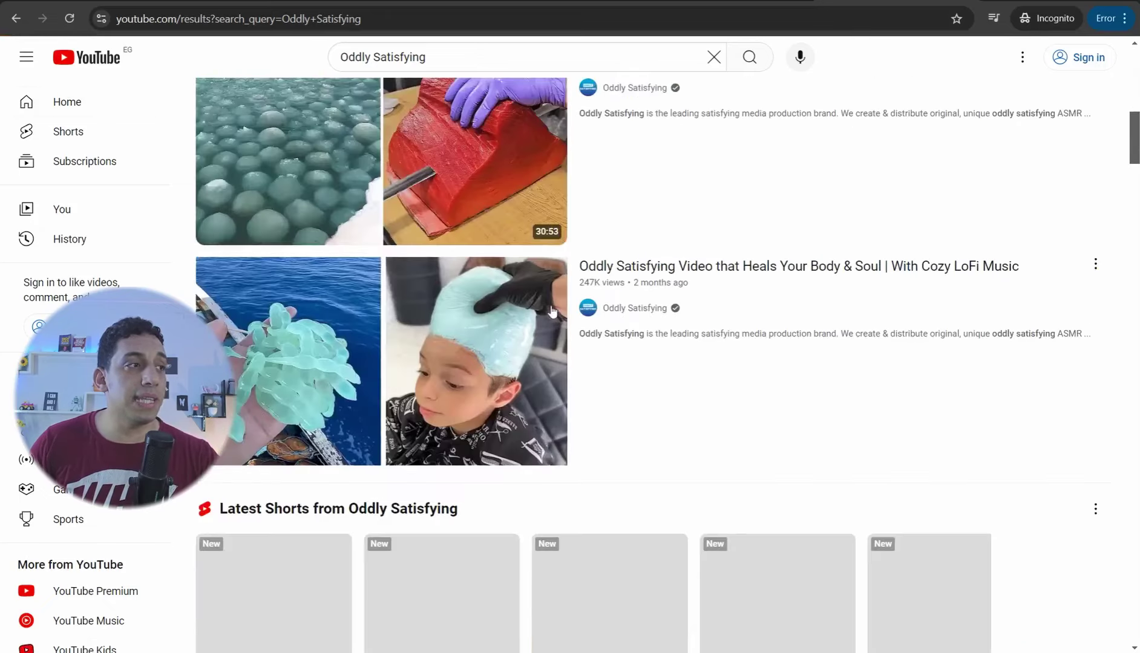
{"action": "scroll", "coordinate": [548, 275], "scroll_direction": "up", "scroll_amount": 15}
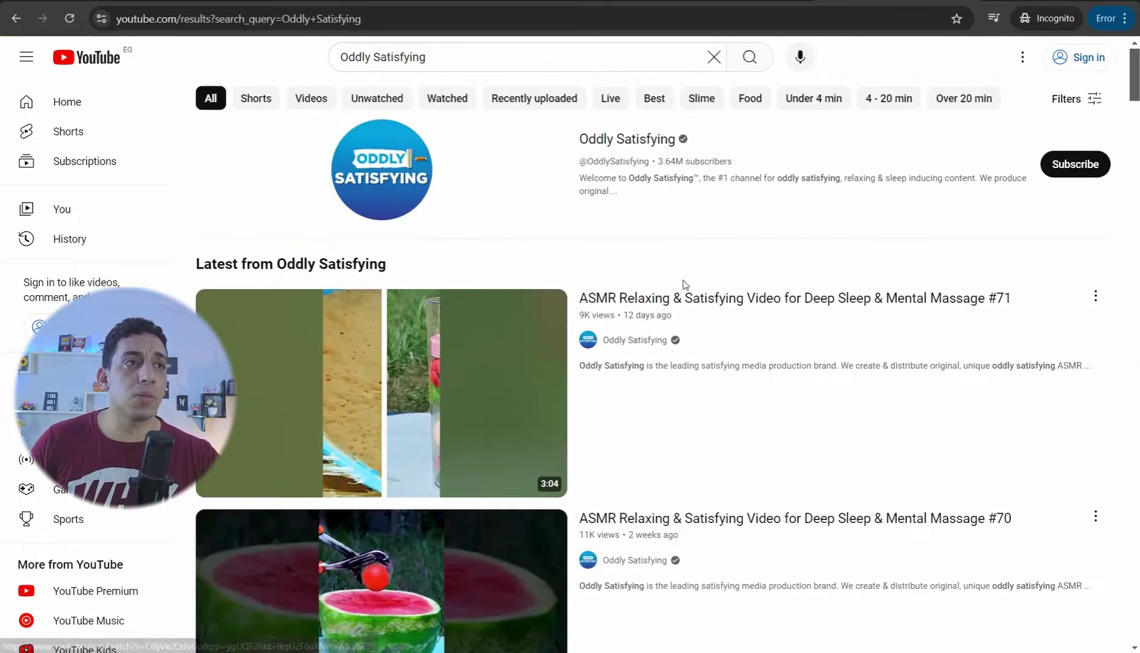
Filter the Oddly Satisfying results to Creative Commons videos and look through the listed videos
{"action": "left_click", "coordinate": [1094, 100]}
{"action": "left_click", "coordinate": [697, 357]}
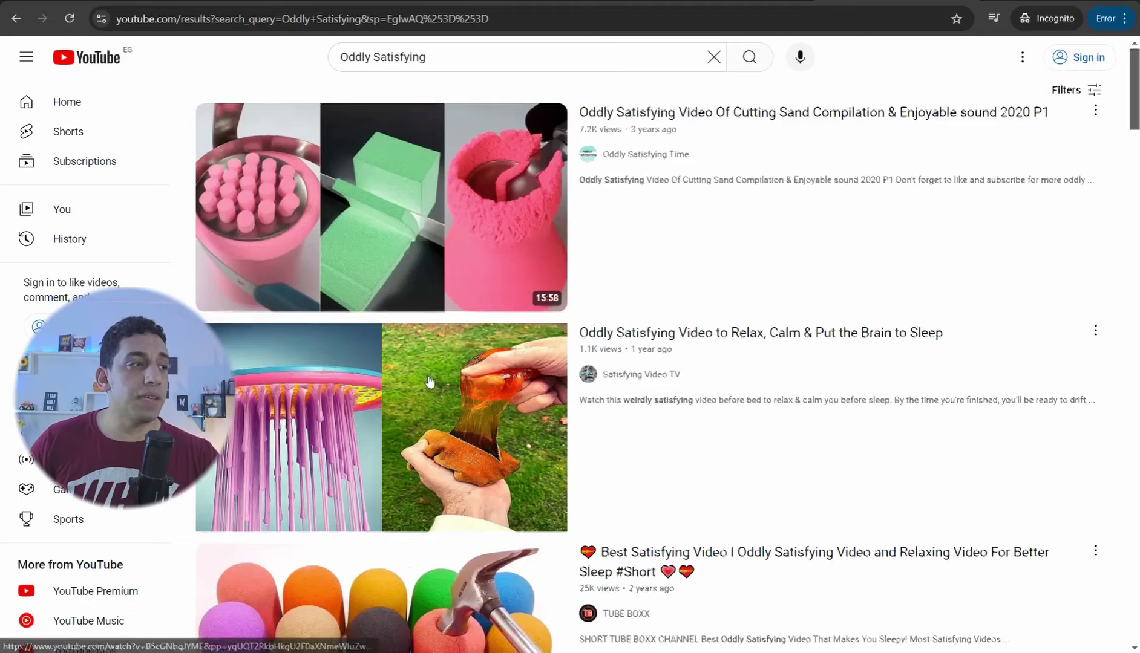
{"action": "scroll", "coordinate": [435, 387], "scroll_direction": "down", "scroll_amount": 6}
{"action": "scroll", "coordinate": [435, 387], "scroll_direction": "down", "scroll_amount": 12}
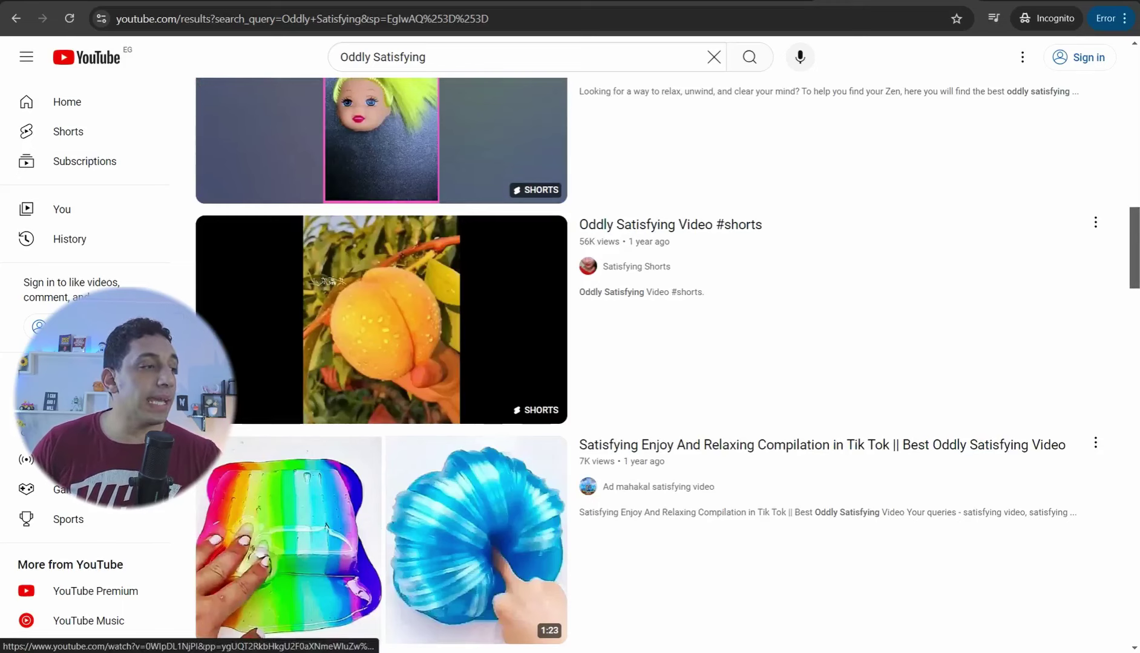
Switch to Canva and create a blank landscape video design from the Videos category
{"action": "left_click", "coordinate": [186, 614]}
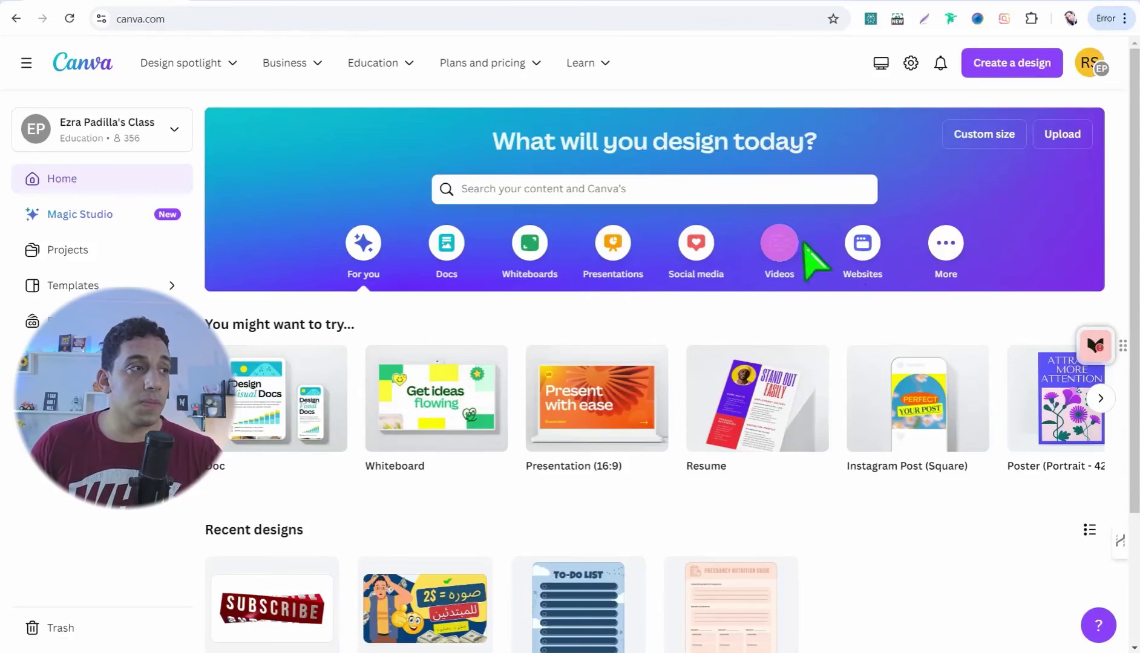
{"action": "left_click", "coordinate": [784, 245]}
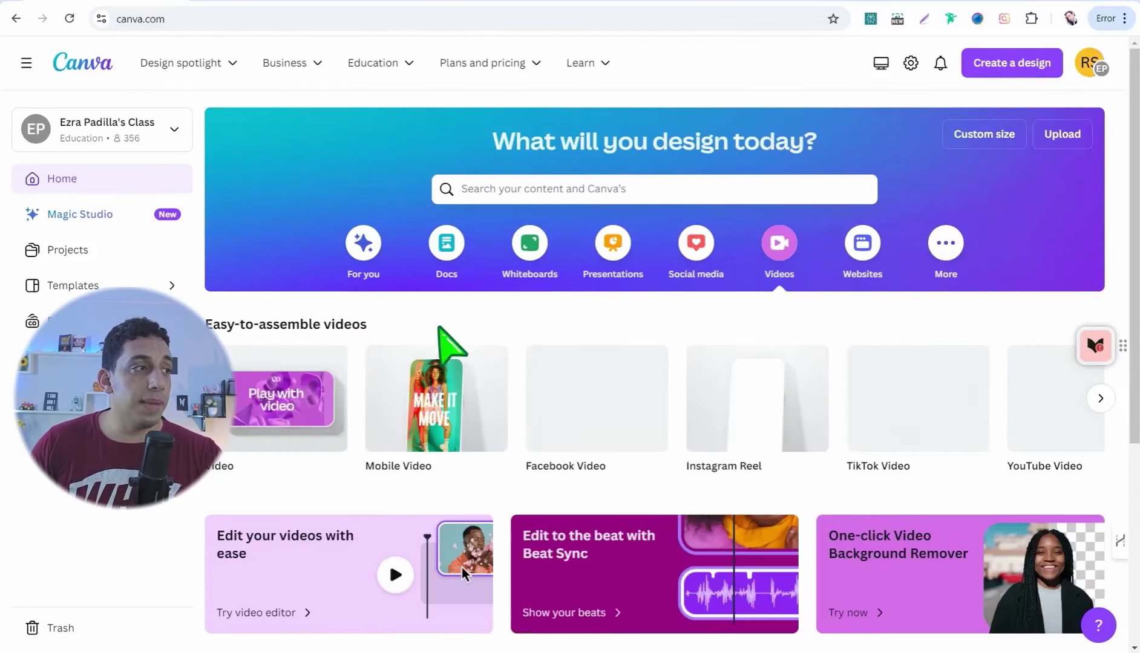
{"action": "mouse_move", "coordinate": [305, 420]}
{"action": "left_click", "coordinate": [279, 403]}
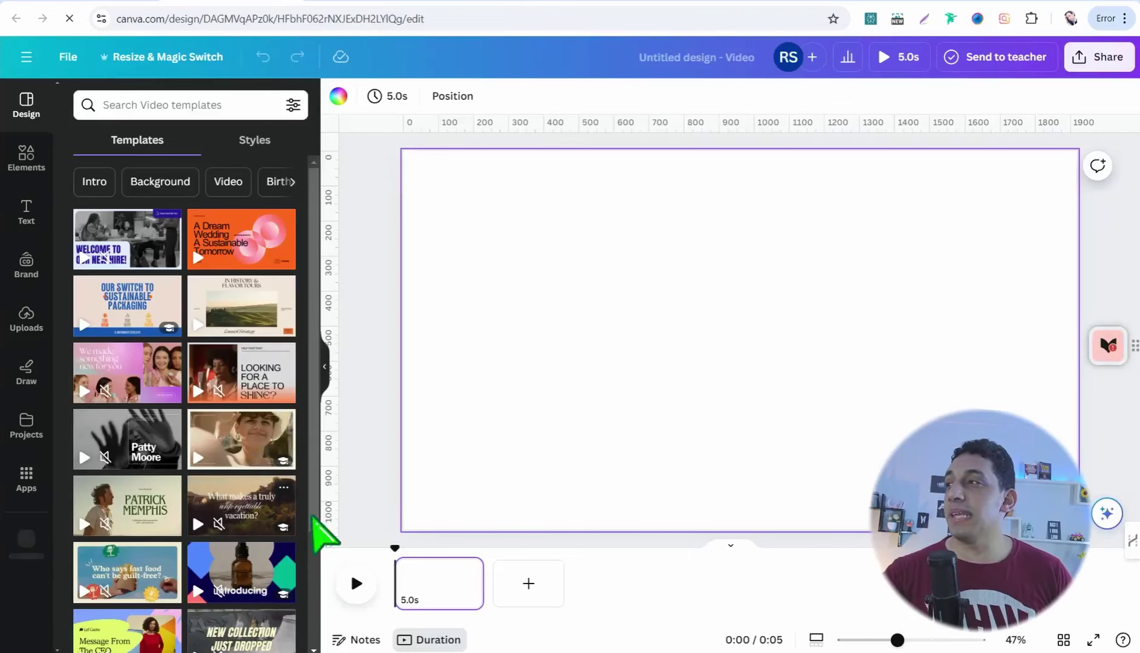
Search Canva's elements for "Oddly Satisfying", limit the results to videos and look through the available clips
{"action": "left_click", "coordinate": [26, 159]}
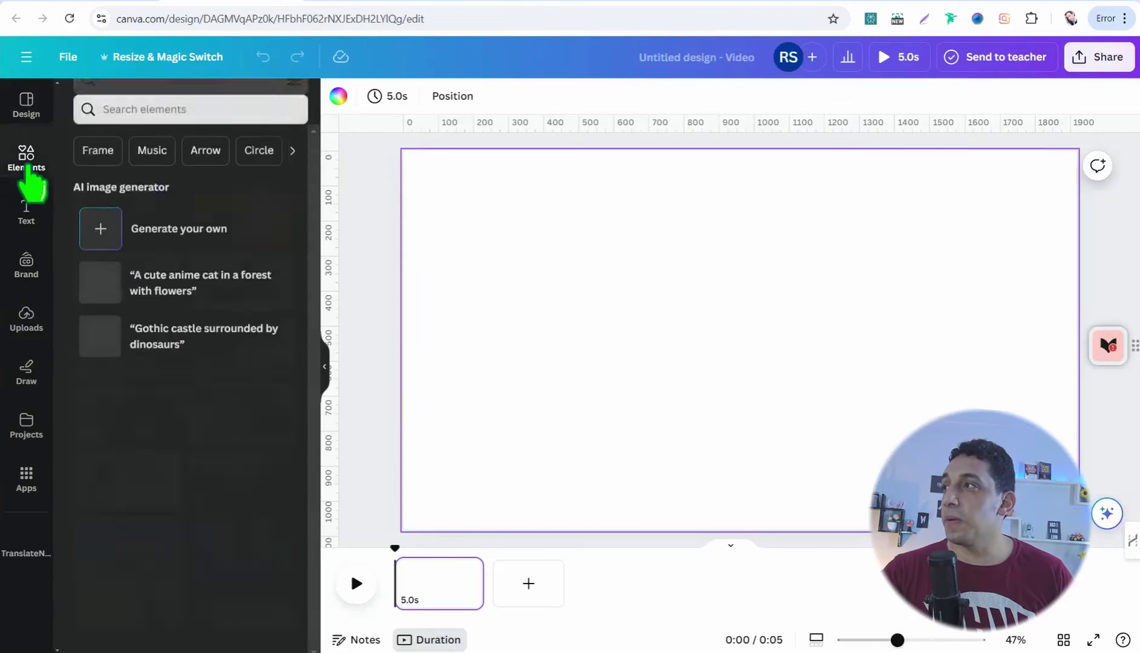
{"action": "left_click", "coordinate": [159, 107]}
{"action": "type", "text": "oddly"}
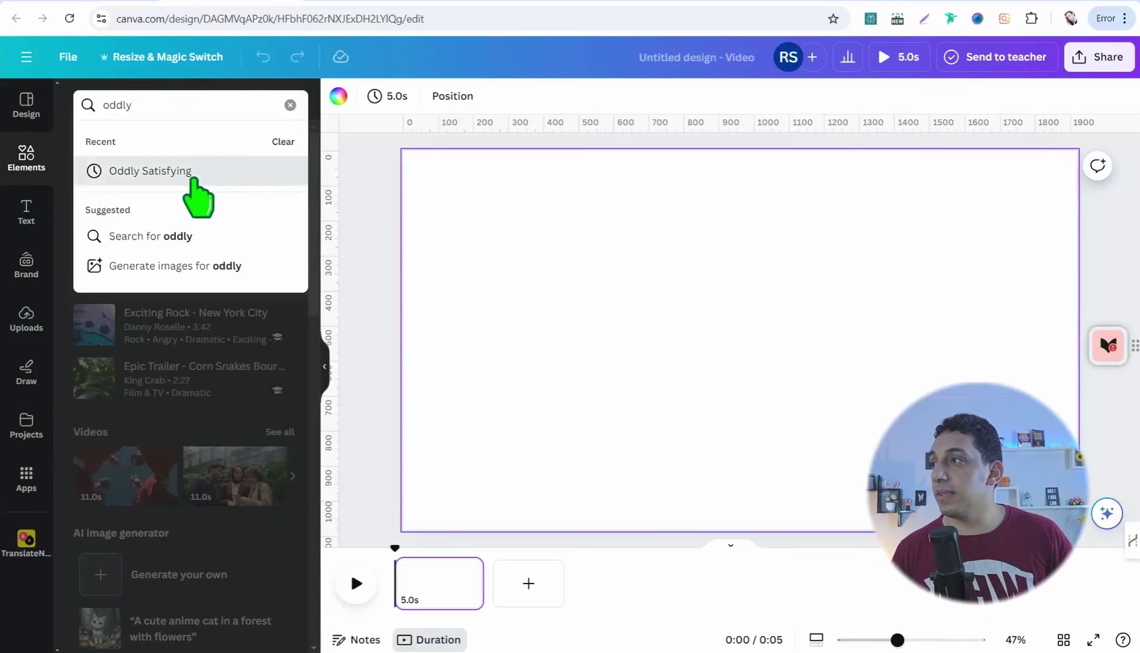
{"action": "left_click", "coordinate": [194, 174]}
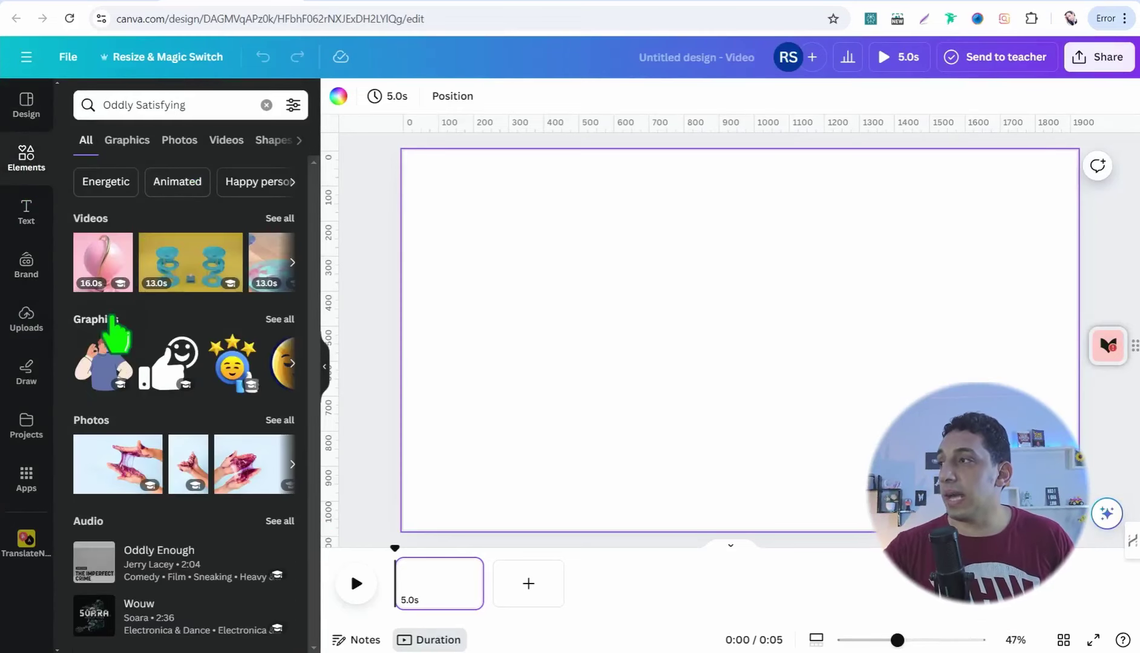
{"action": "left_click", "coordinate": [221, 148]}
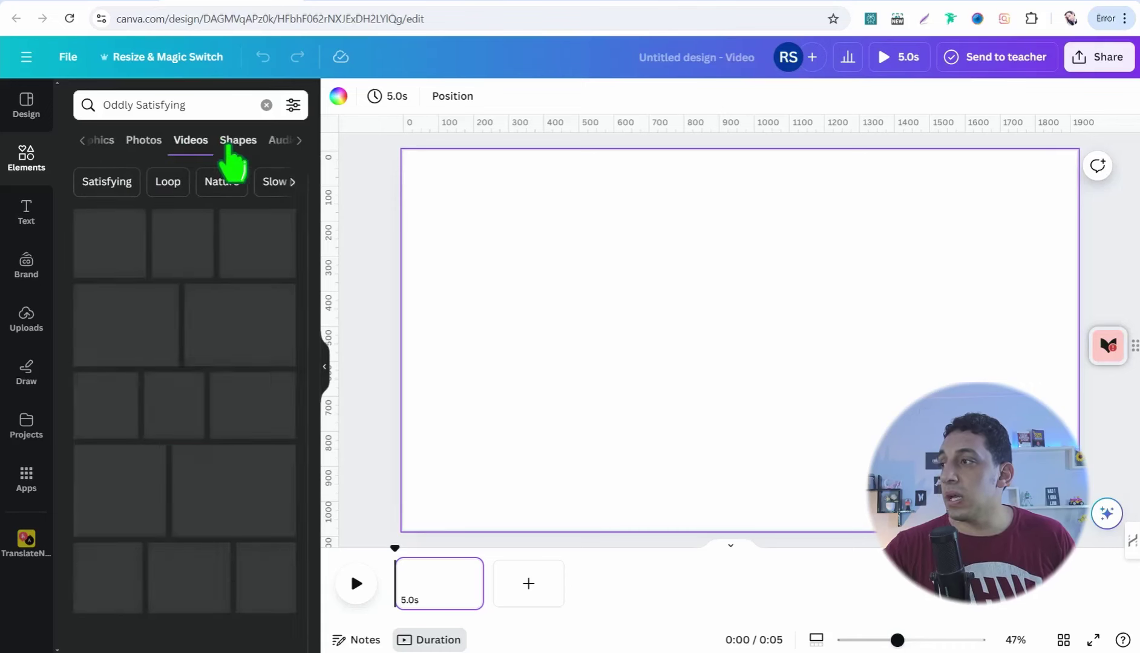
{"action": "scroll", "coordinate": [168, 405], "scroll_direction": "down", "scroll_amount": 5}
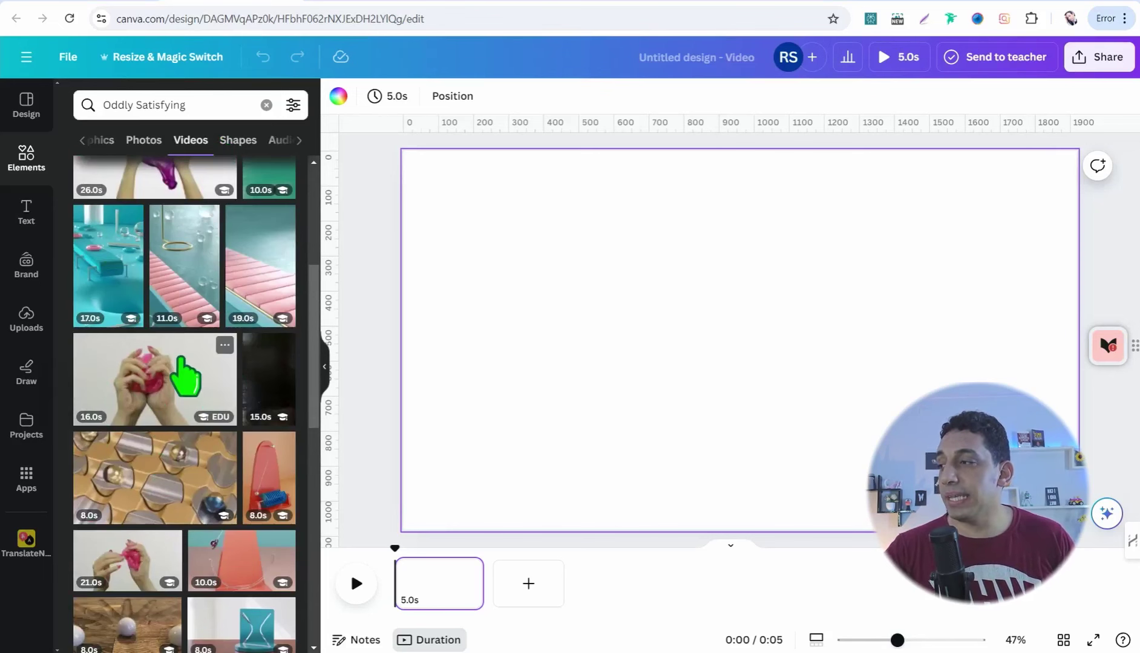
{"action": "scroll", "coordinate": [185, 378], "scroll_direction": "down", "scroll_amount": 6}
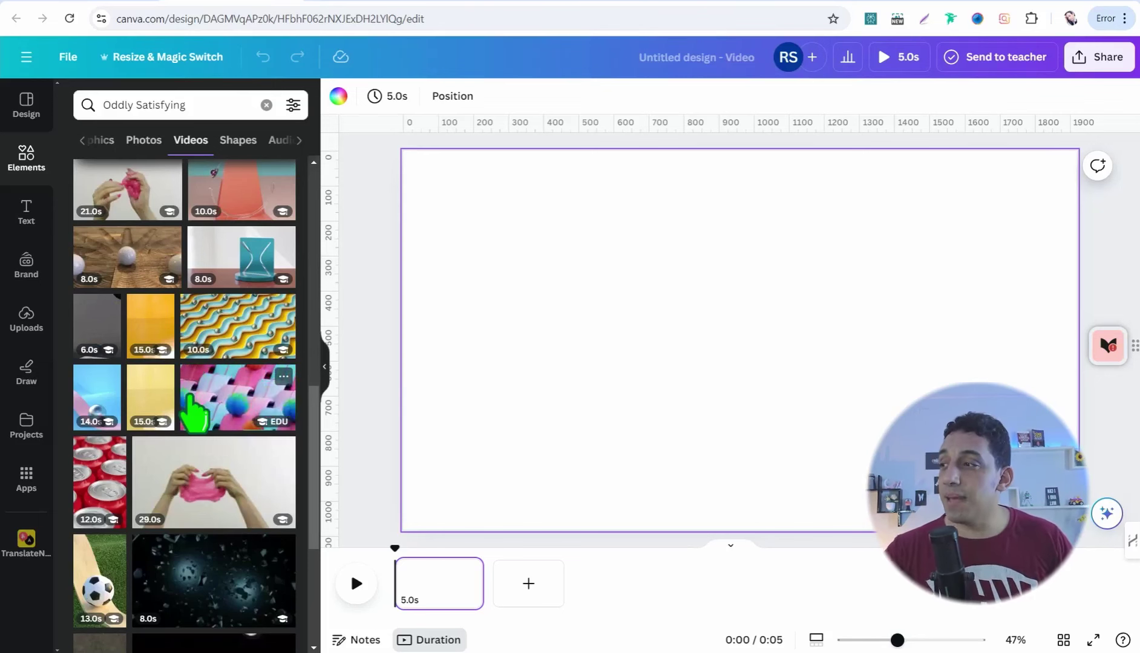
{"action": "scroll", "coordinate": [197, 402], "scroll_direction": "down", "scroll_amount": 4}
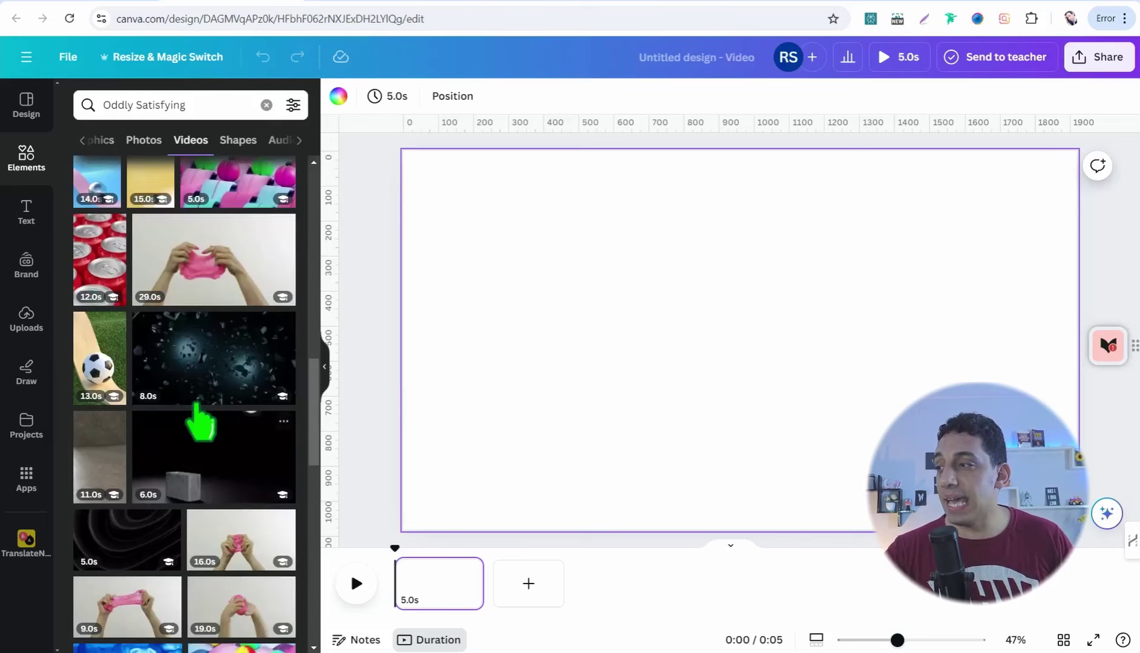
{"action": "scroll", "coordinate": [163, 477], "scroll_direction": "down", "scroll_amount": 8}
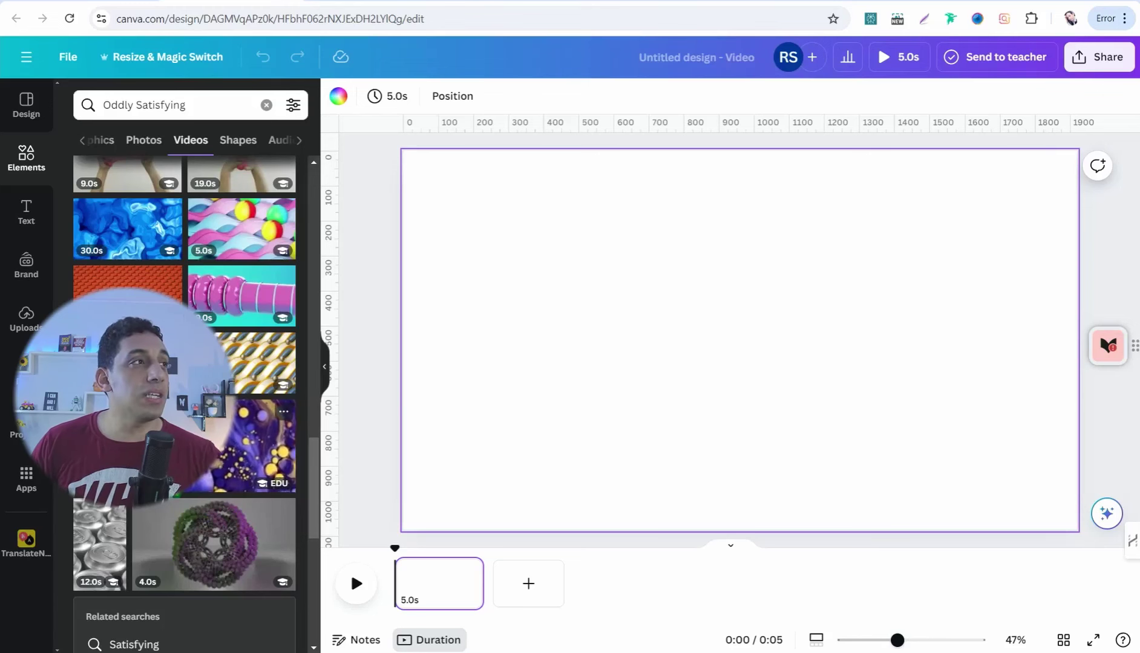
Switch to ChatGPT and send the prompt "give me some terrifying facts"
{"action": "left_click", "coordinate": [327, 5]}
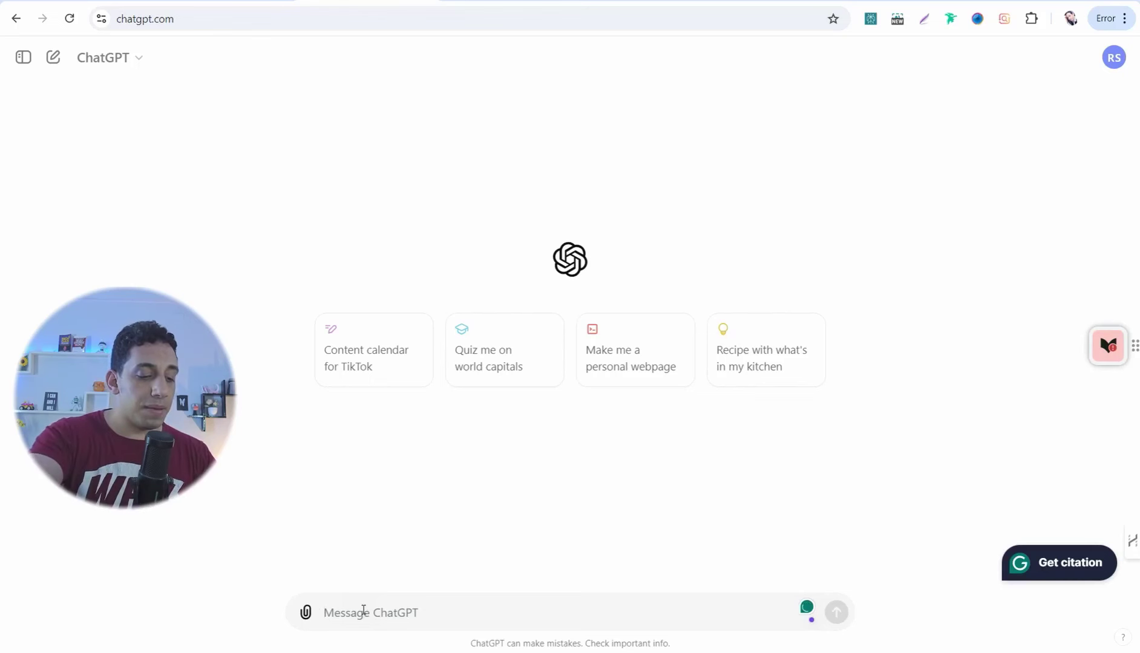
{"action": "type", "text": "give me some"}
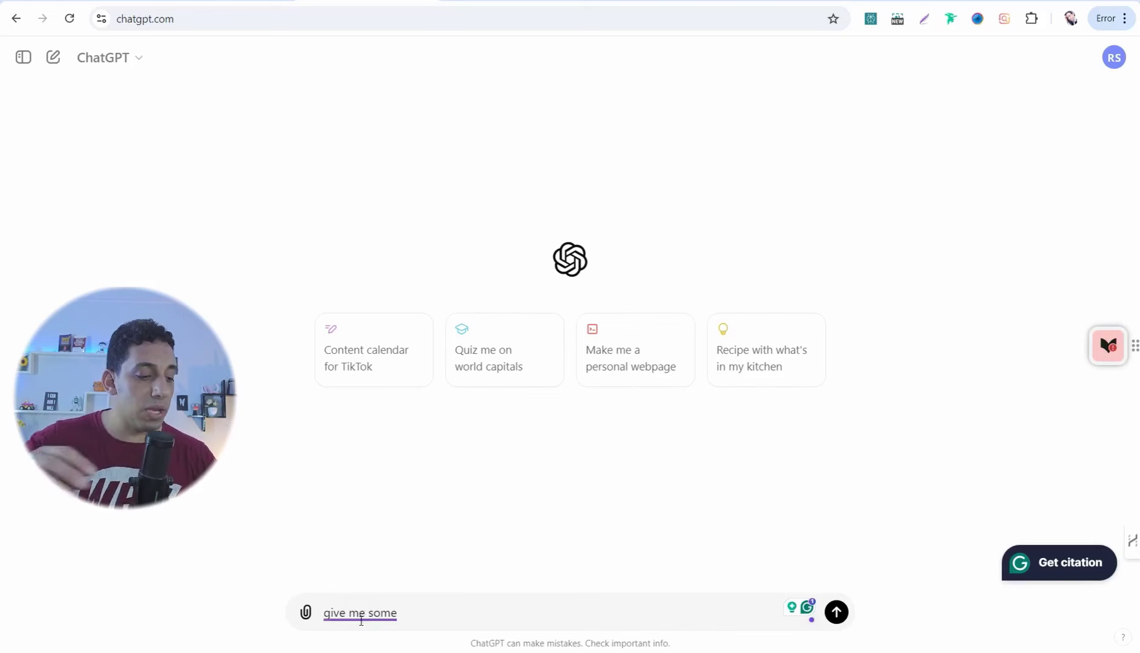
{"action": "type", "text": "terrifying facts"}
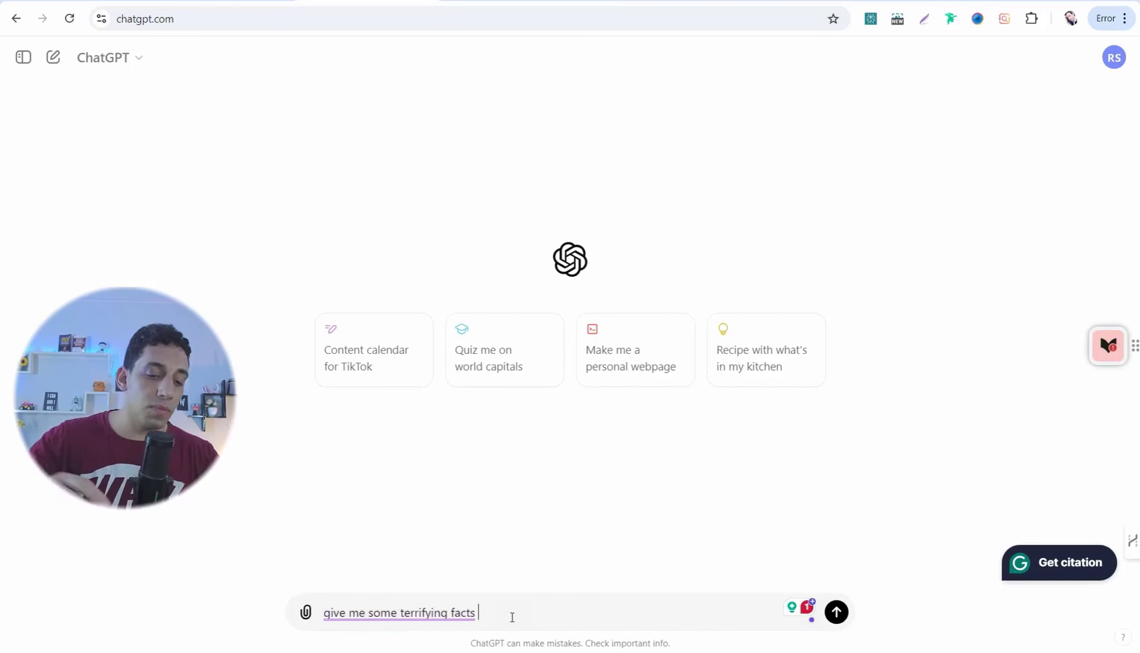
{"action": "key", "text": "Return"}
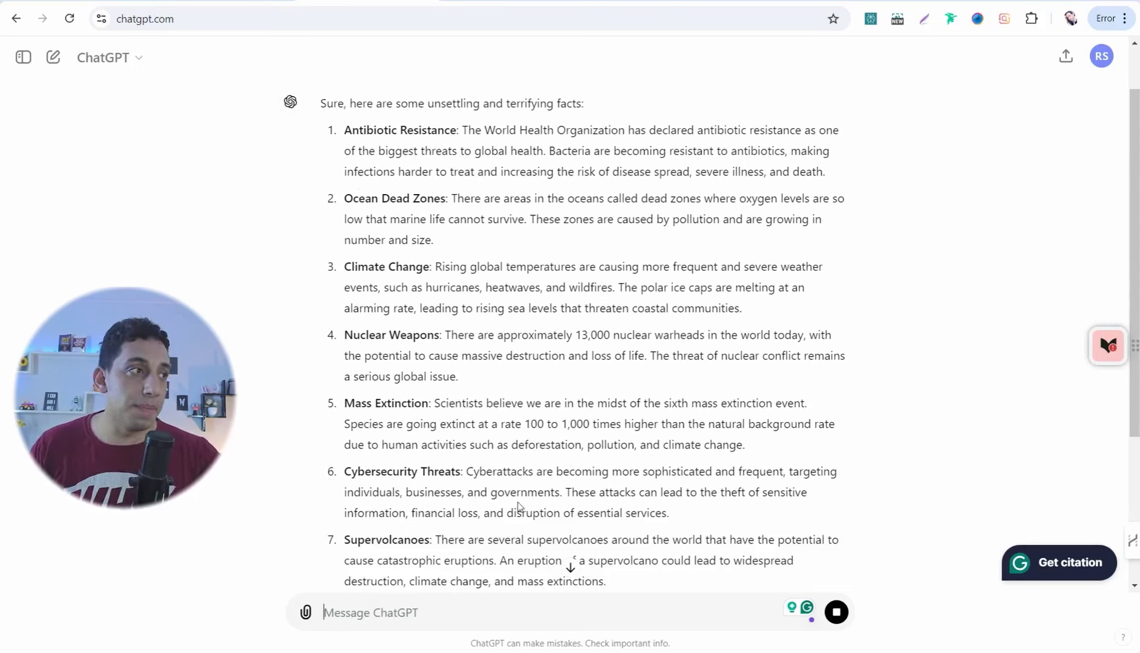
Copy the first three facts of the answer, from Antibiotic Resistance through Climate Change
{"action": "scroll", "coordinate": [489, 432], "scroll_direction": "up", "scroll_amount": 1}
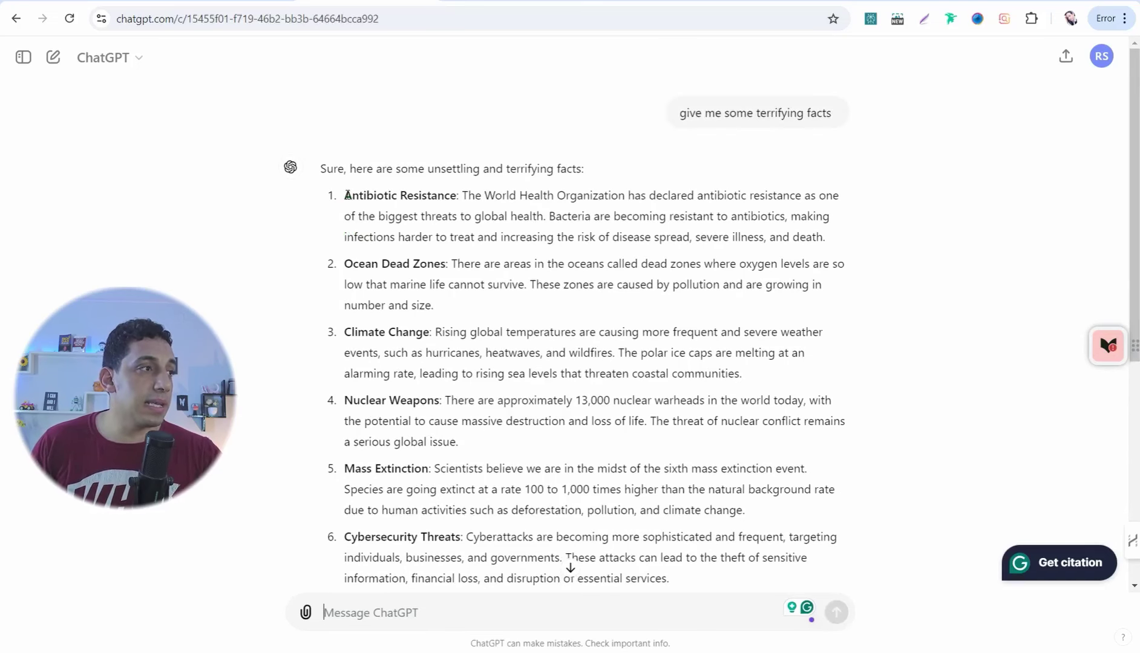
{"action": "left_click_drag", "start_coordinate": [344, 194], "coordinate": [756, 384]}
{"action": "right_click", "coordinate": [622, 219]}
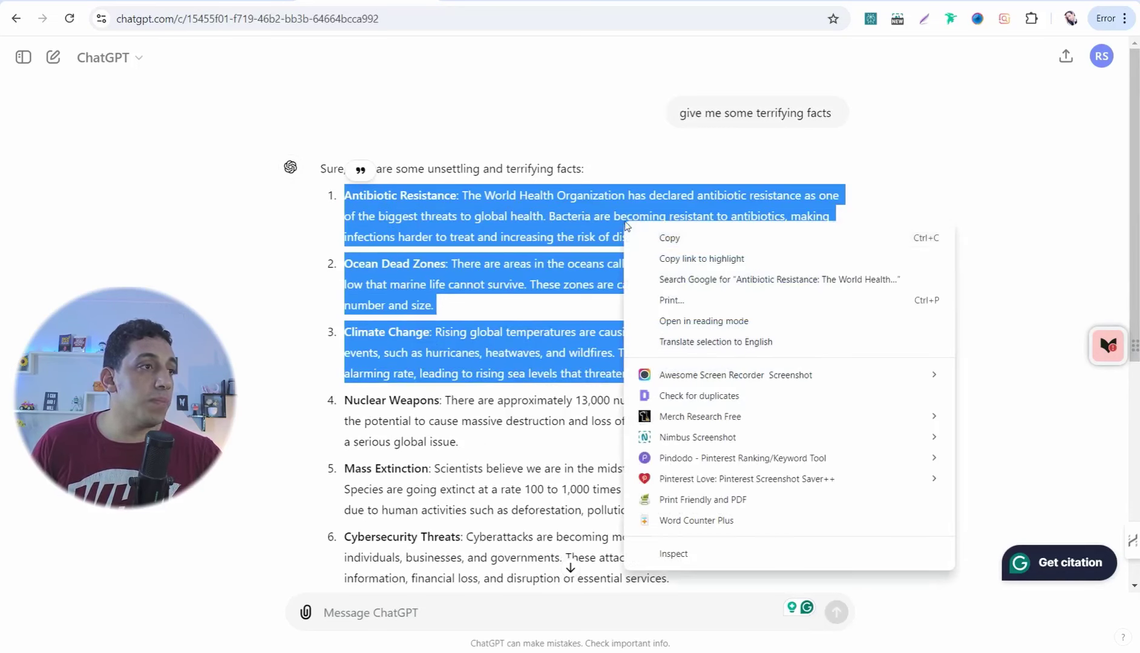
{"action": "left_click", "coordinate": [670, 238]}
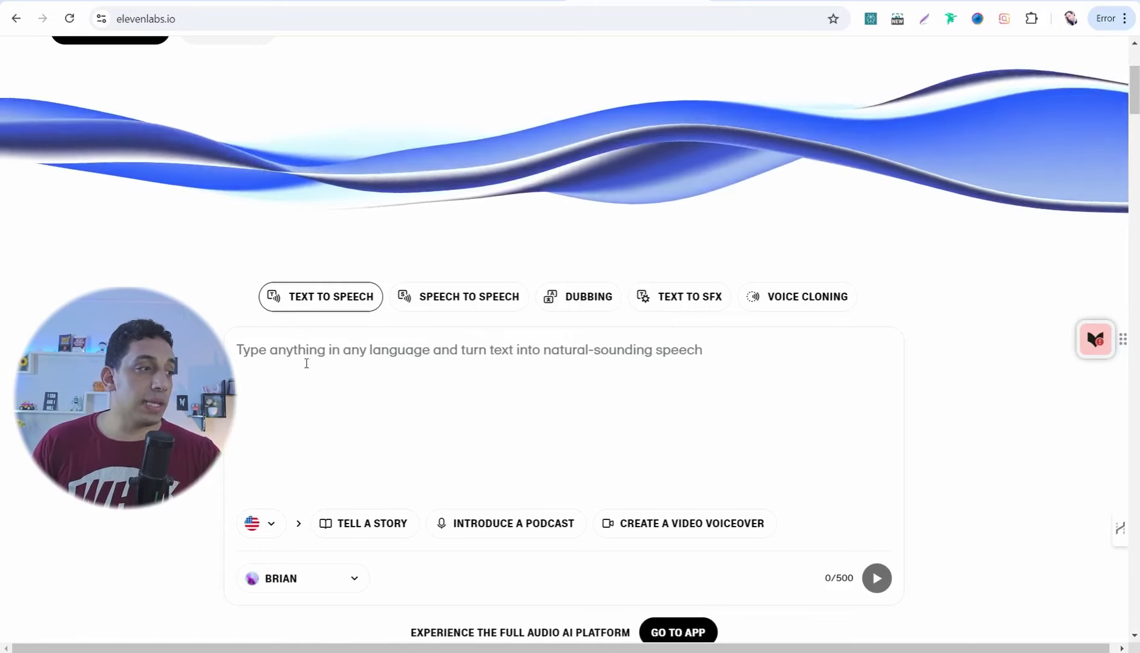
Look through the voices offered for text to speech on the ElevenLabs page
{"action": "scroll", "coordinate": [306, 363], "scroll_direction": "down", "scroll_amount": 1}
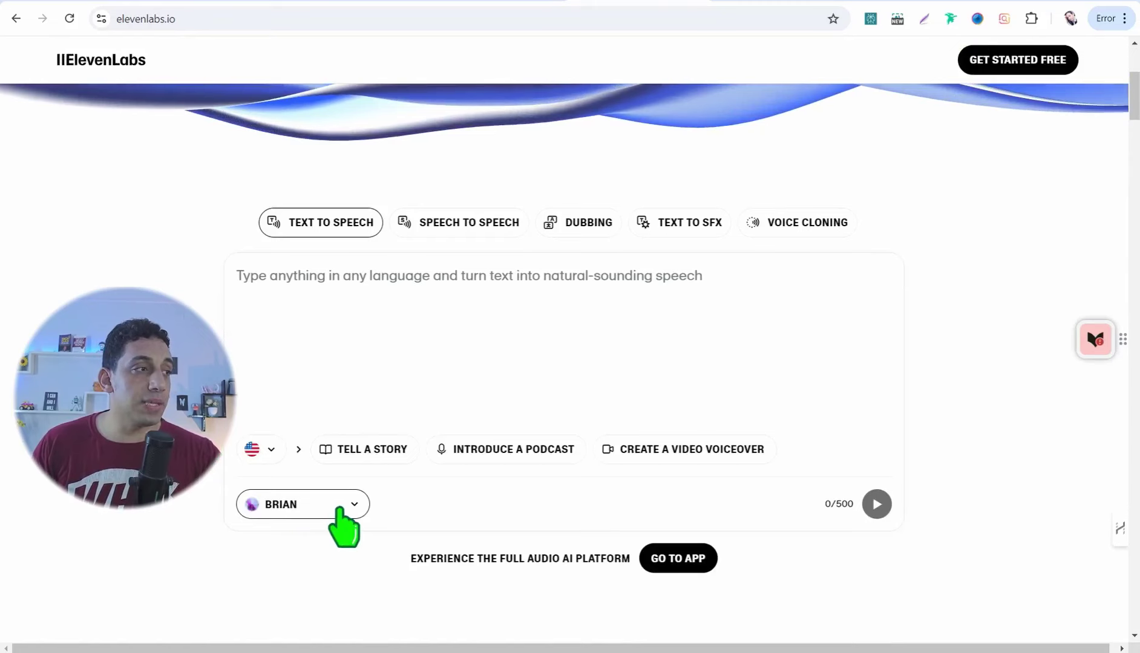
{"action": "left_click", "coordinate": [339, 509]}
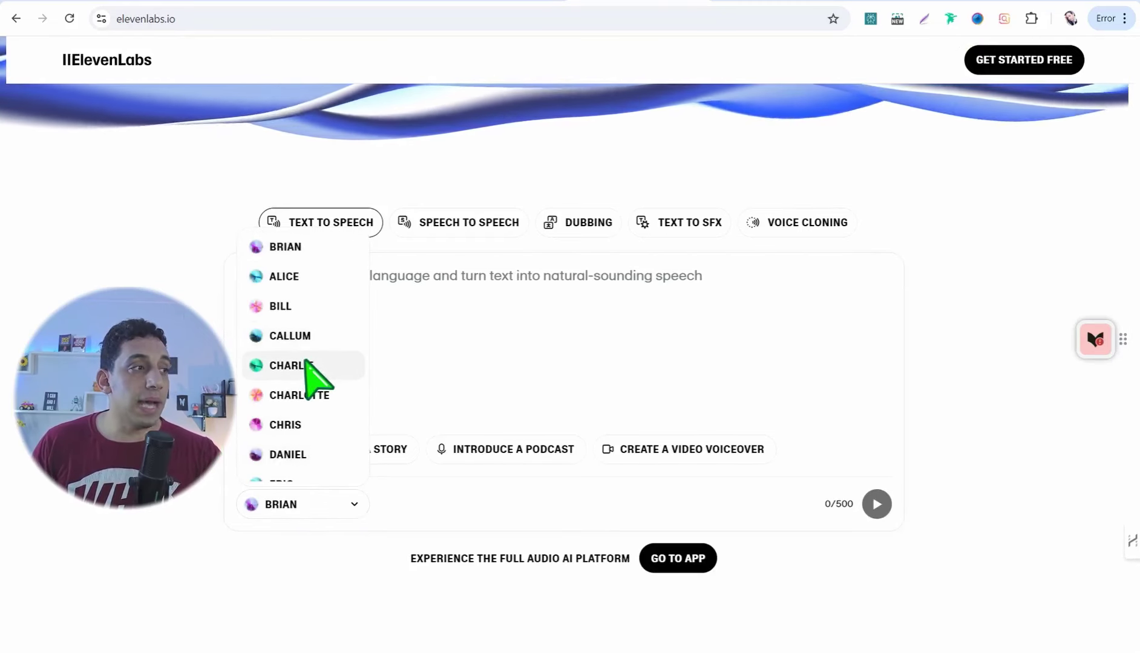
{"action": "scroll", "coordinate": [303, 424], "scroll_direction": "down", "scroll_amount": 2}
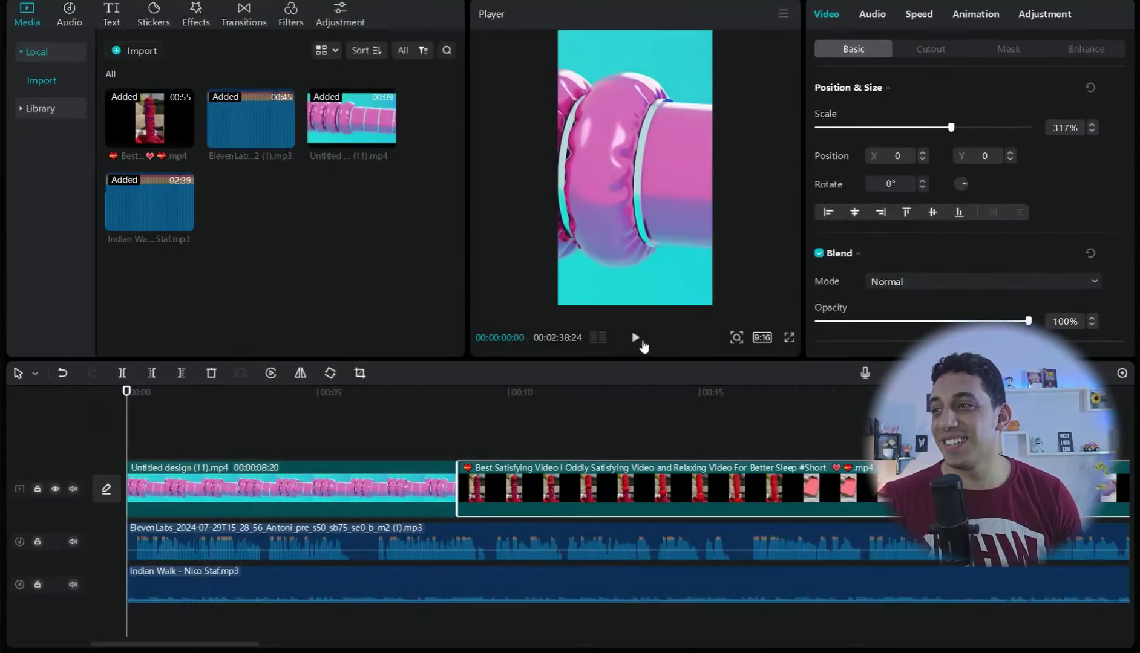
Preview the CapCut timeline with its satisfying clips, voice-over and music, and pause at about 13 seconds
{"action": "left_click", "coordinate": [634, 339]}
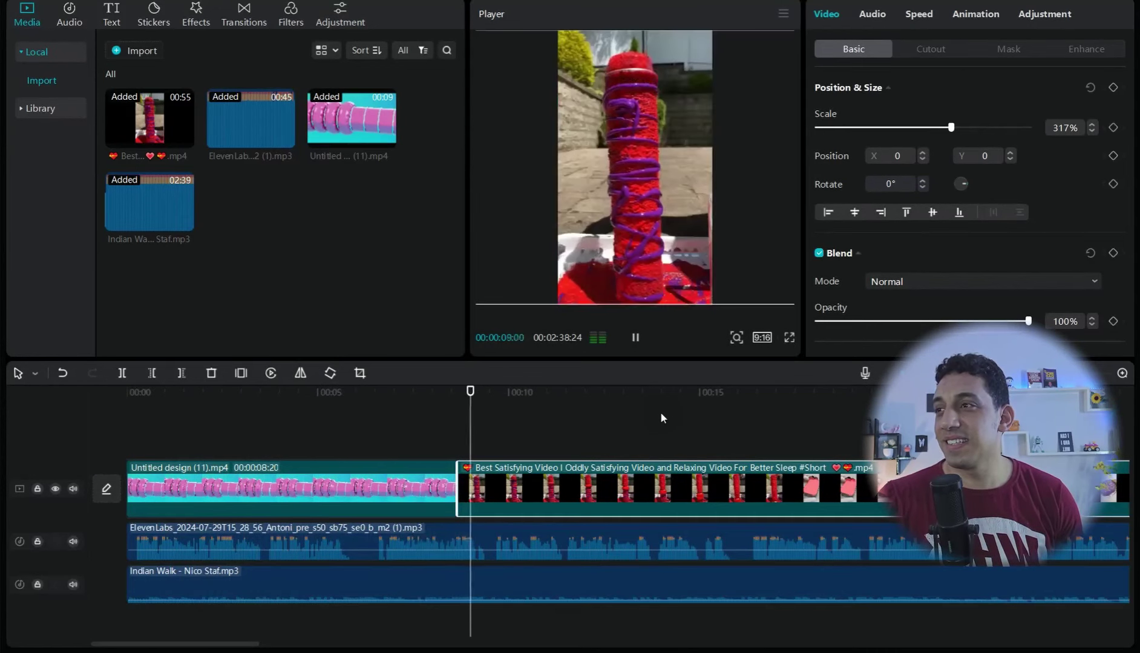
{"action": "left_click", "coordinate": [635, 338]}
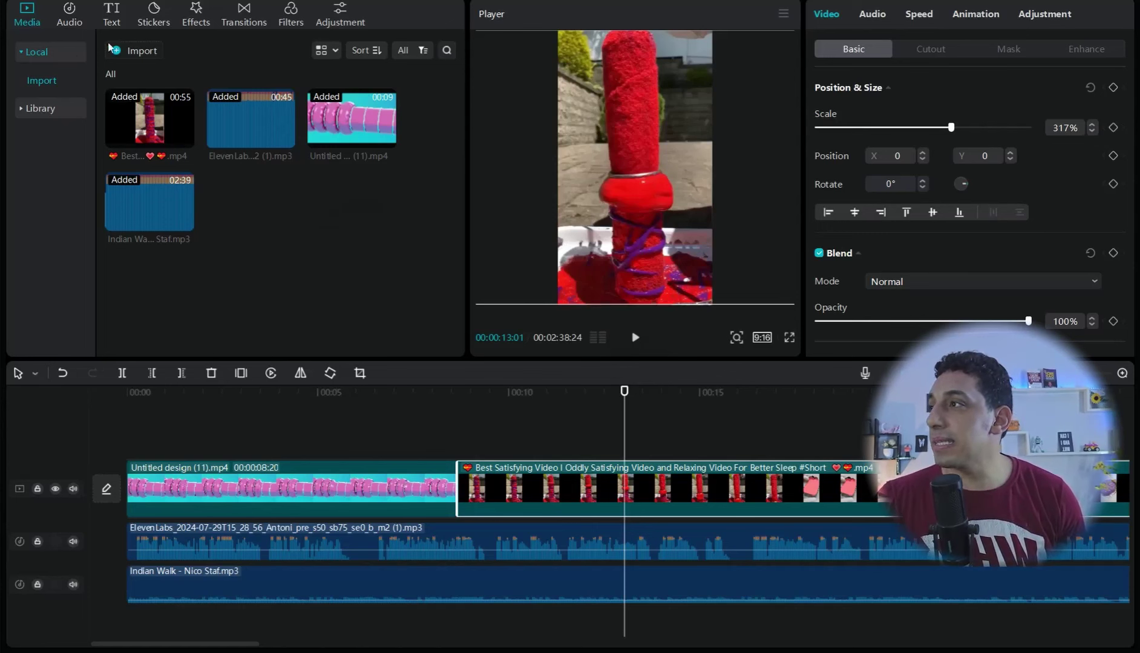
Generate English auto captions from the video's speech
{"action": "left_click", "coordinate": [113, 18]}
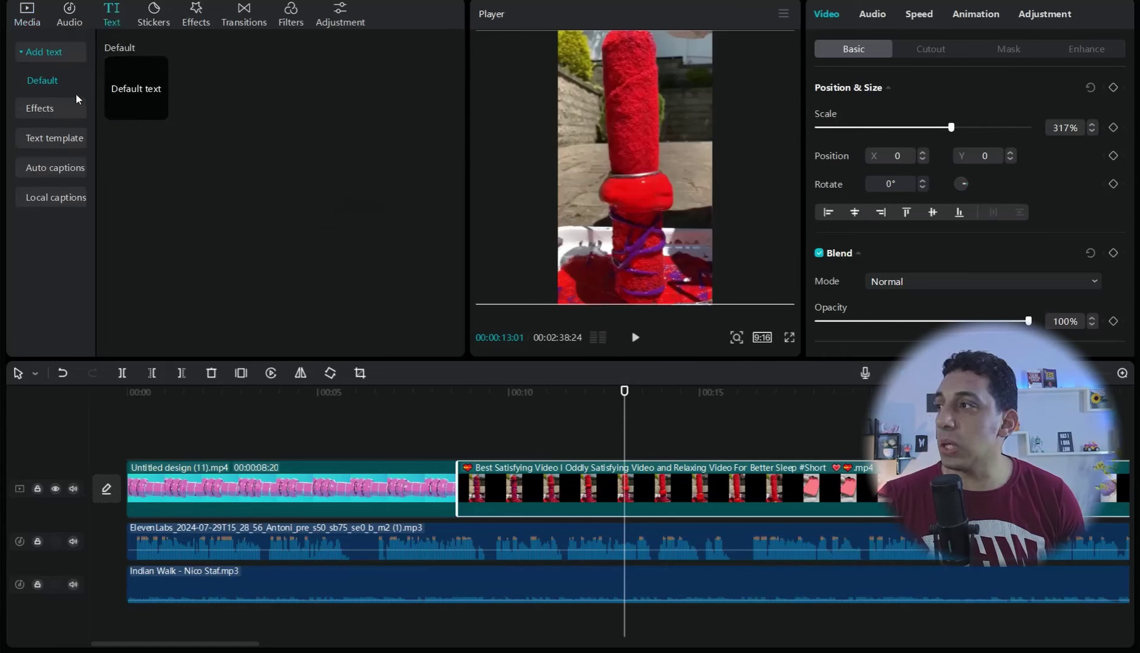
{"action": "left_click", "coordinate": [56, 168]}
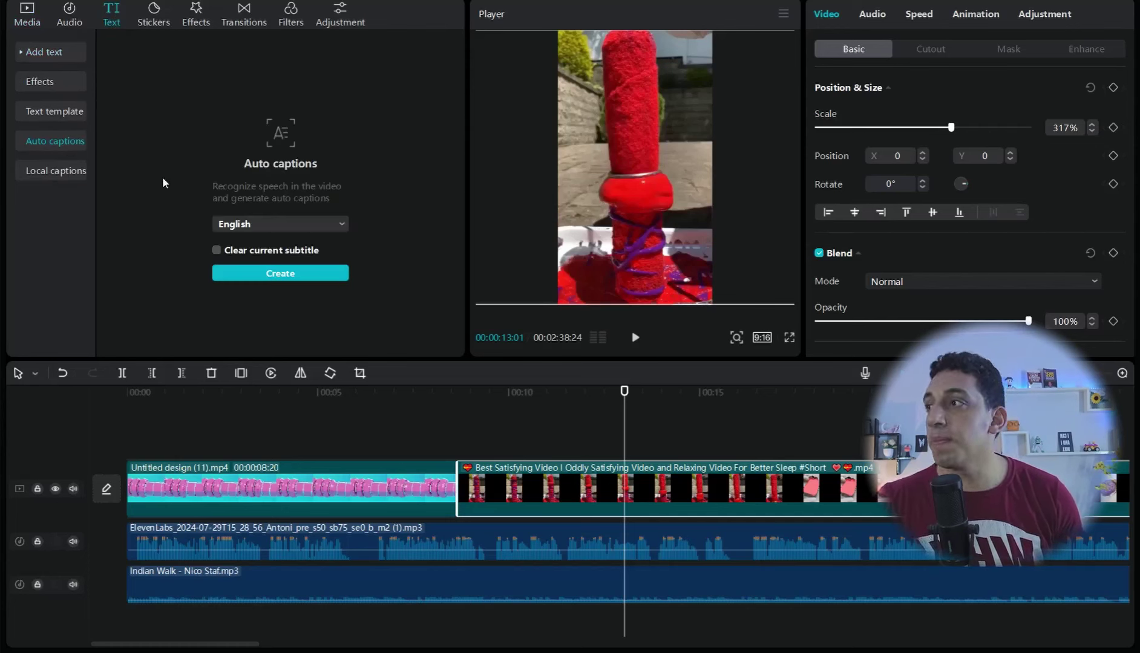
{"action": "left_click", "coordinate": [271, 275]}
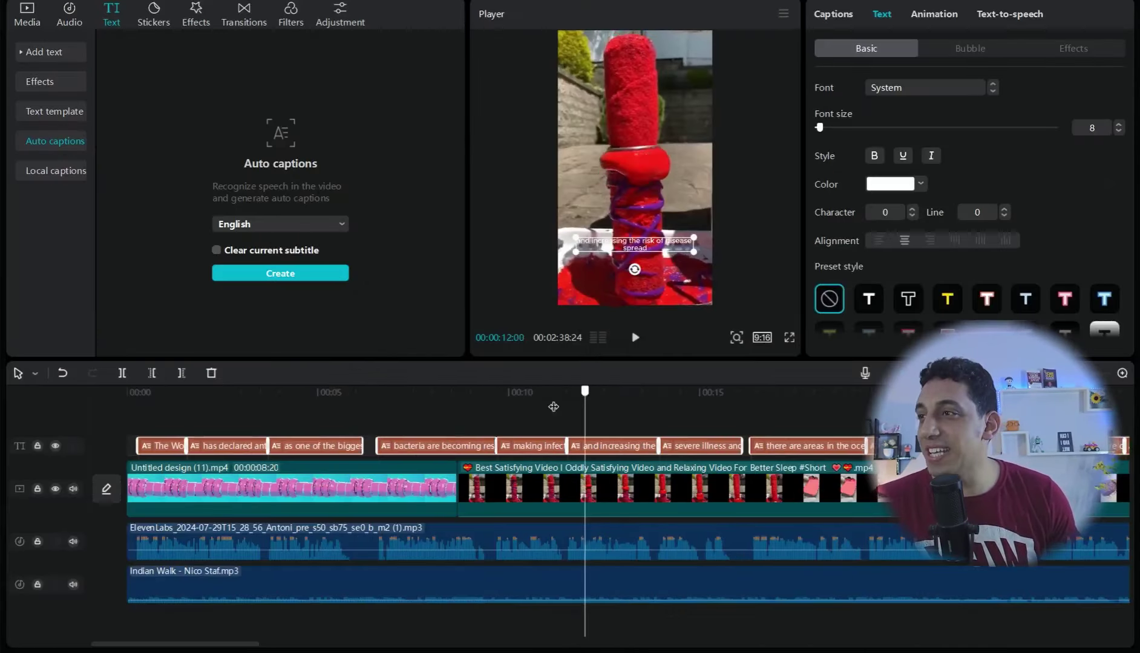
Preview the captions at about 3 seconds and apply the yellow preset text style to them
{"action": "left_click_drag", "start_coordinate": [554, 406], "coordinate": [253, 374]}
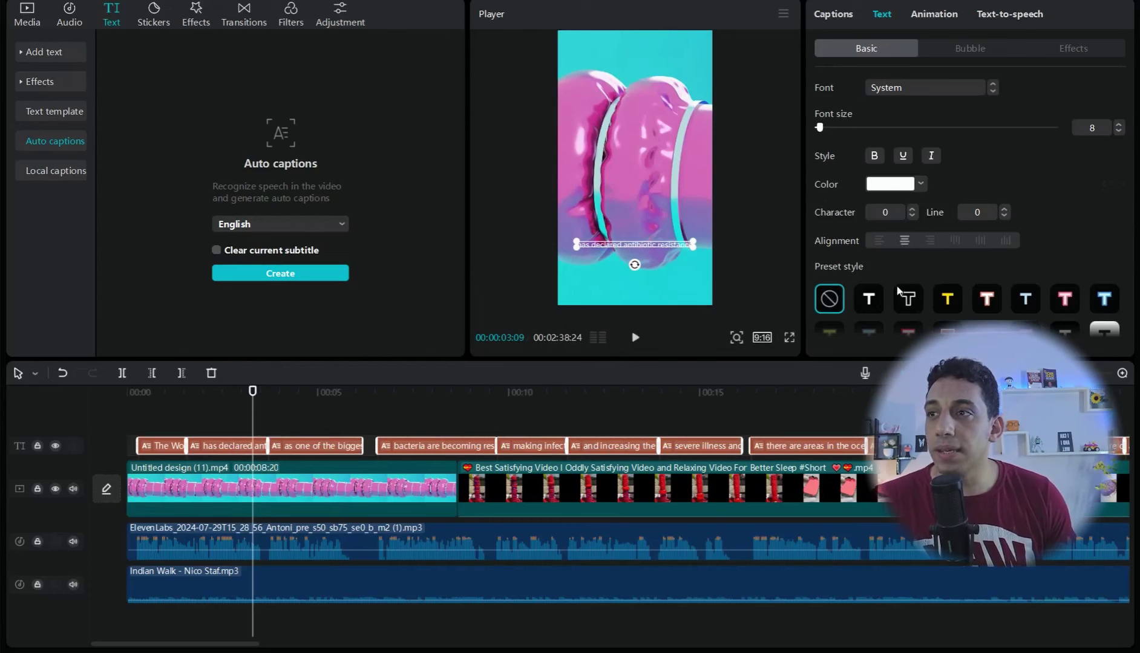
{"action": "scroll", "coordinate": [897, 291], "scroll_direction": "down", "scroll_amount": 3}
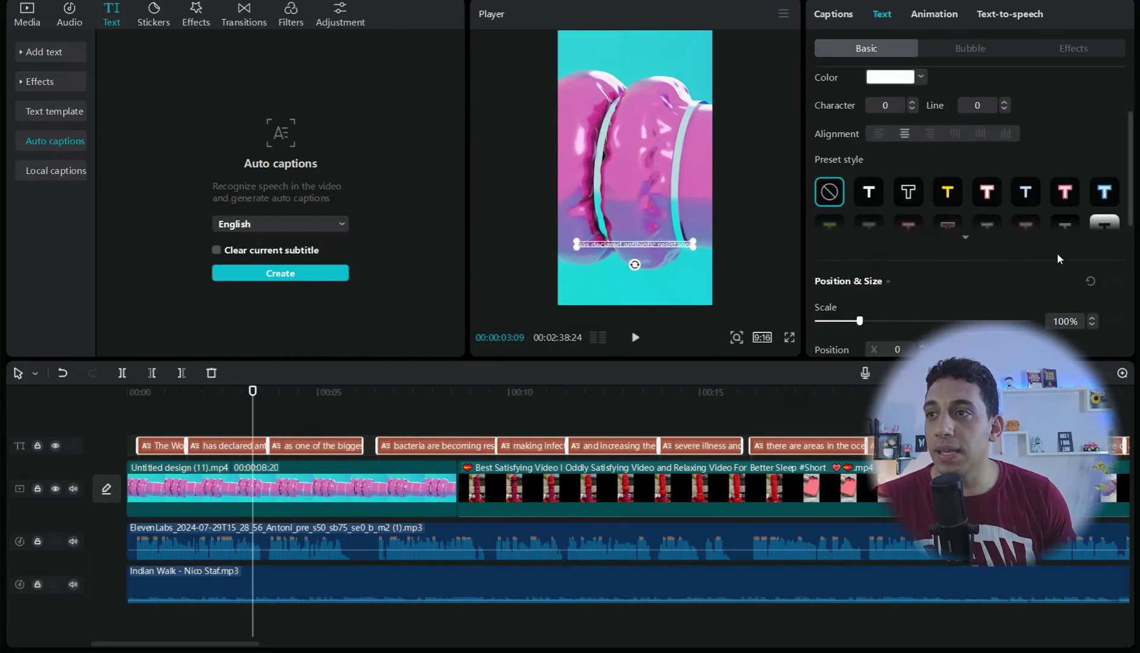
{"action": "left_click", "coordinate": [966, 239]}
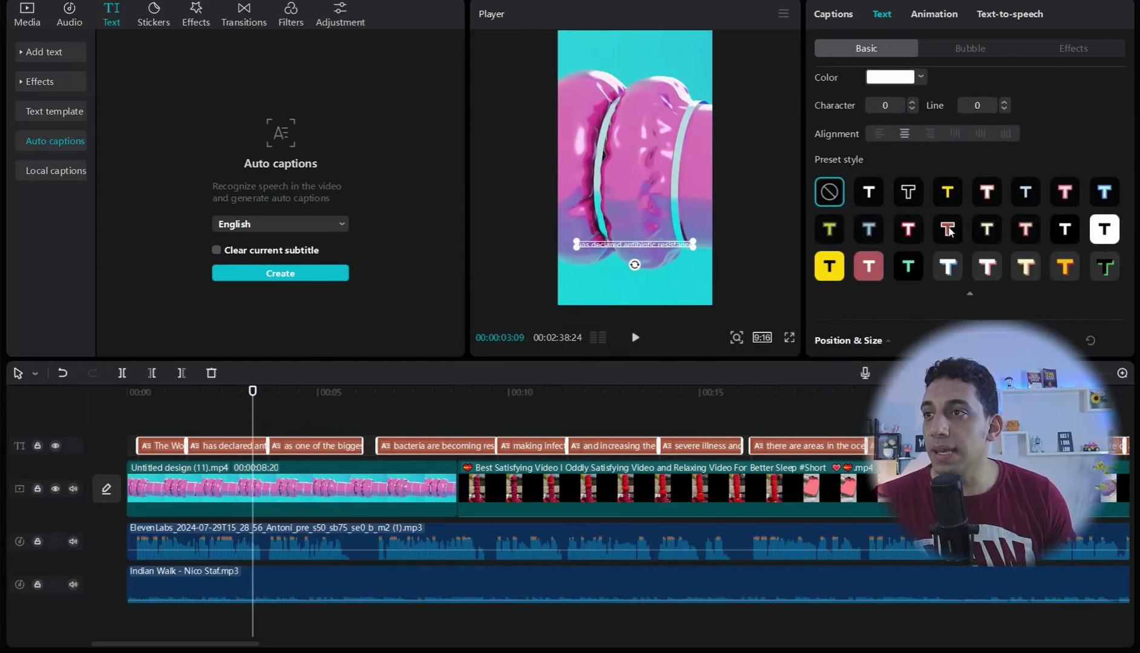
{"action": "left_click", "coordinate": [947, 230]}
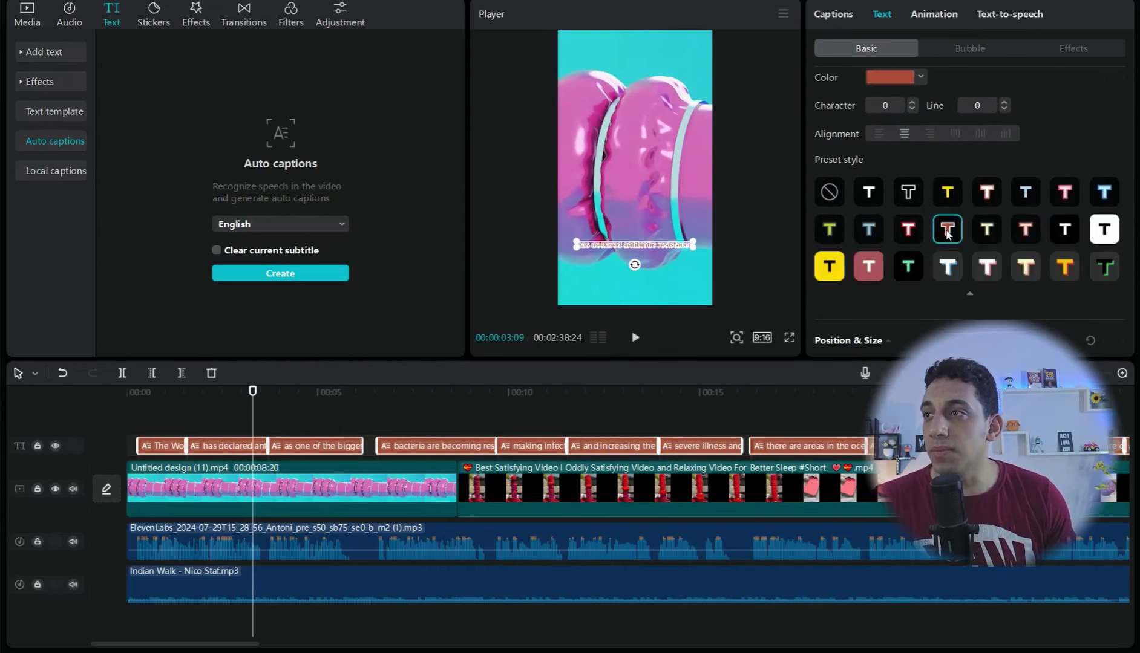
{"action": "left_click", "coordinate": [947, 193]}
{"action": "scroll", "coordinate": [877, 249], "scroll_direction": "up", "scroll_amount": 2}
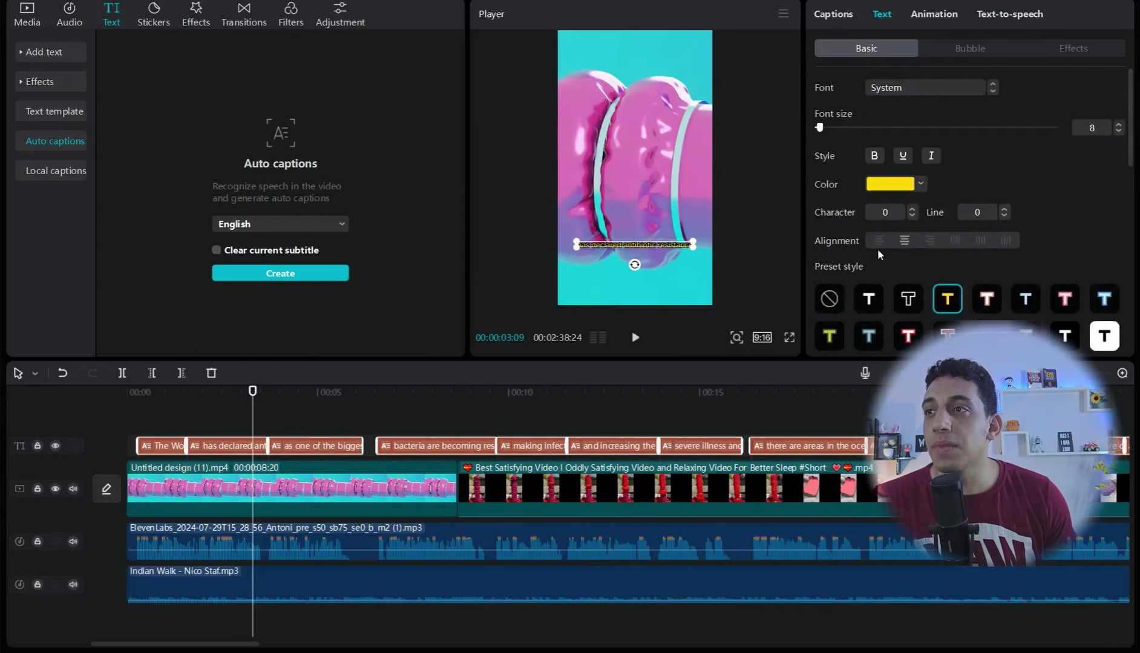
{"action": "scroll", "coordinate": [862, 240], "scroll_direction": "down", "scroll_amount": 8}
{"action": "scroll", "coordinate": [866, 221], "scroll_direction": "up", "scroll_amount": 8}
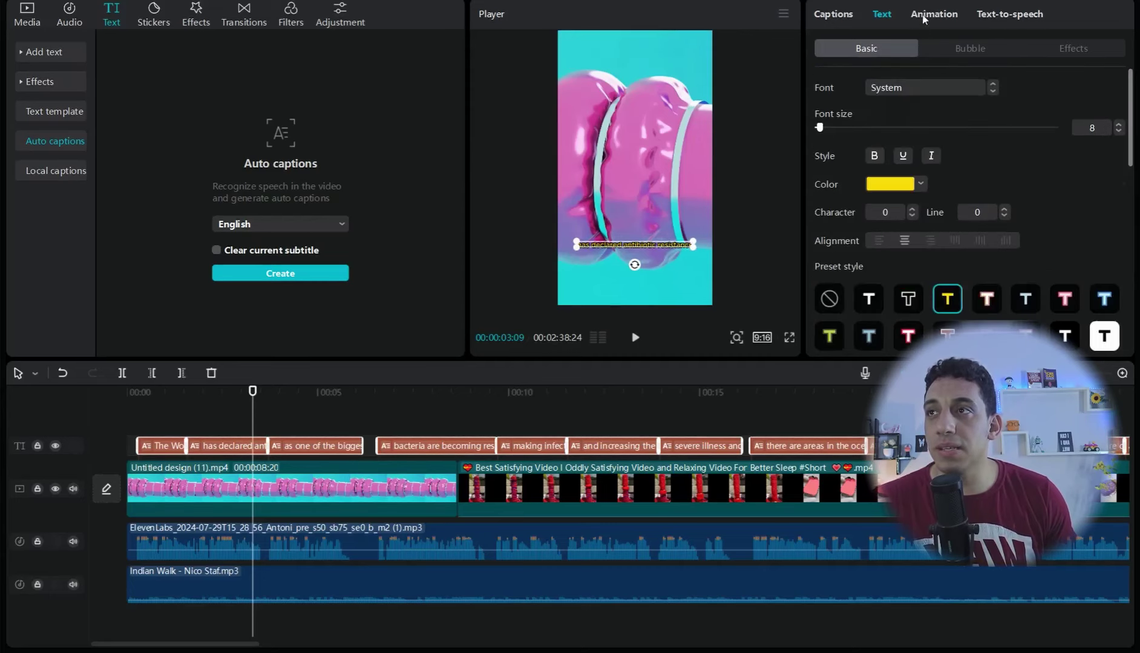